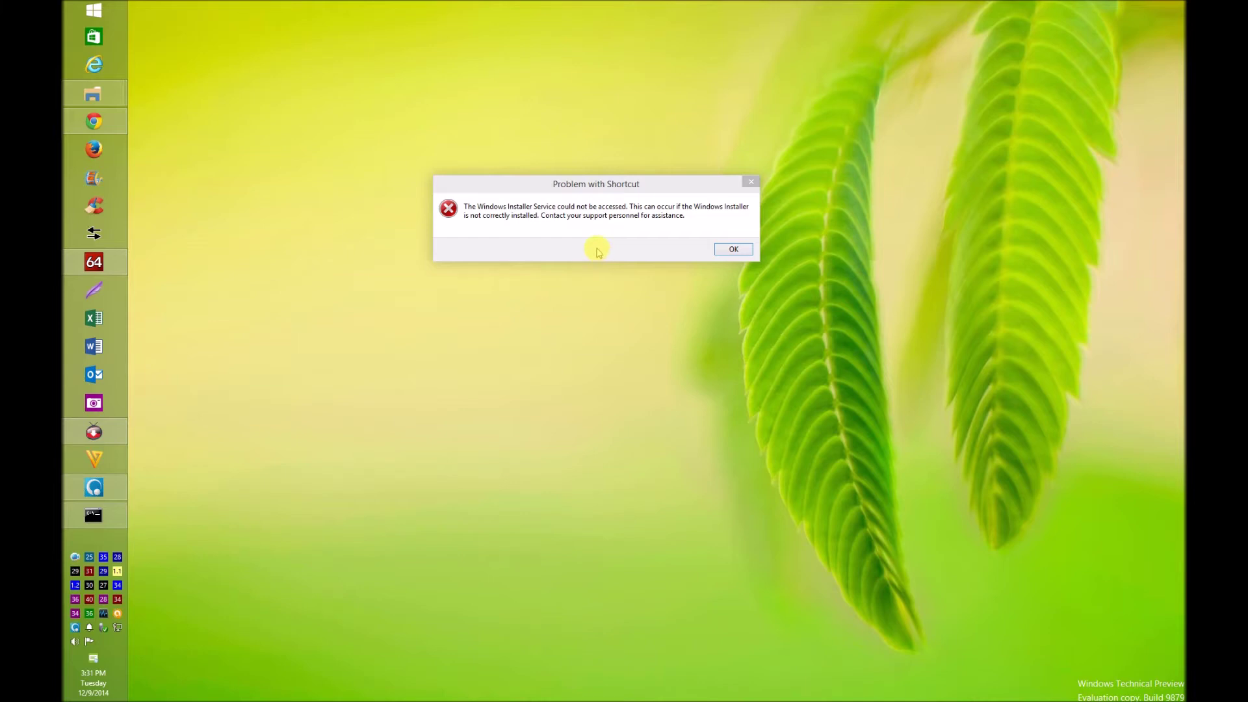
Launch Word from the dock to reproduce the Windows Installer Service error.
left_click(94, 346)
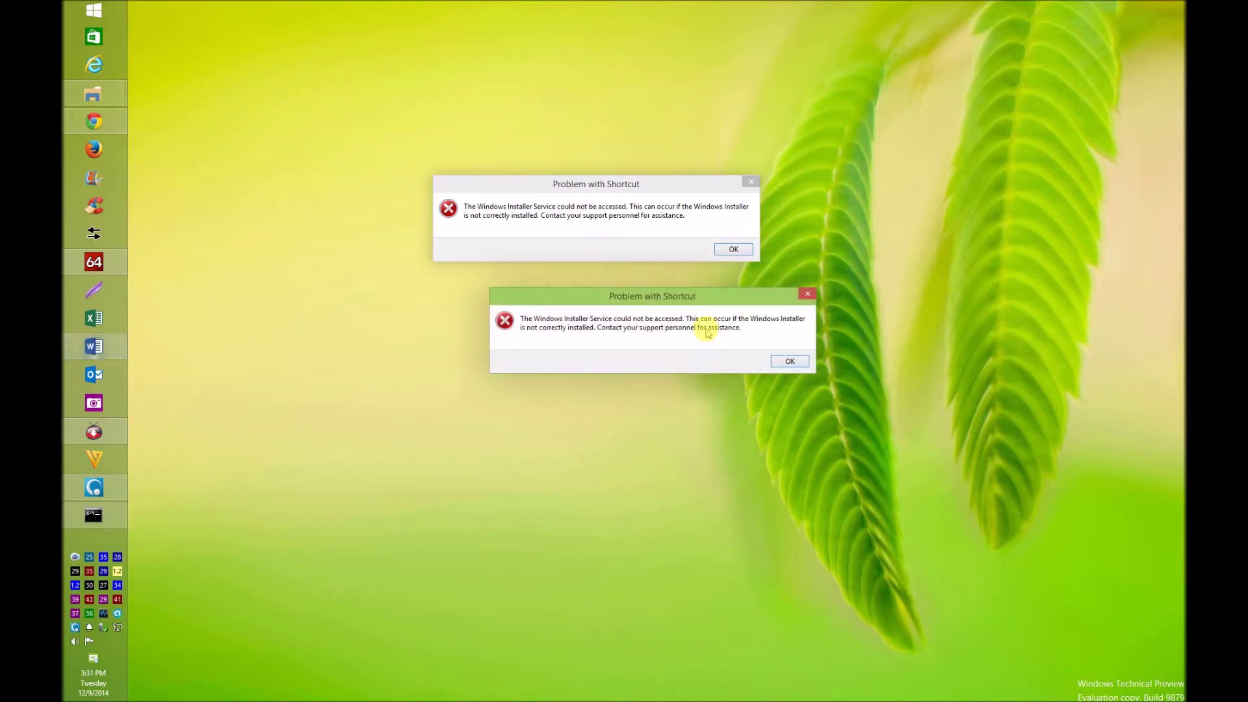
Drag the second installer error dialog aside and open the Start menu.
left_click_drag(585, 297, 502, 286)
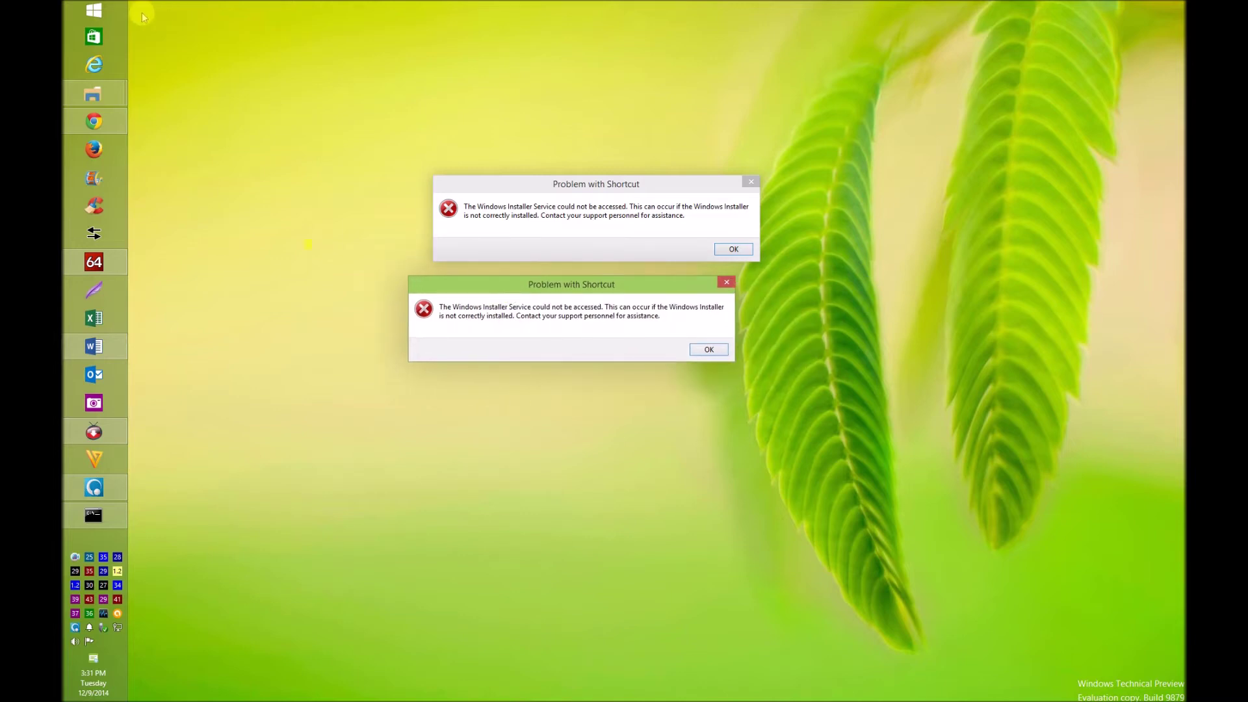
left_click(98, 13)
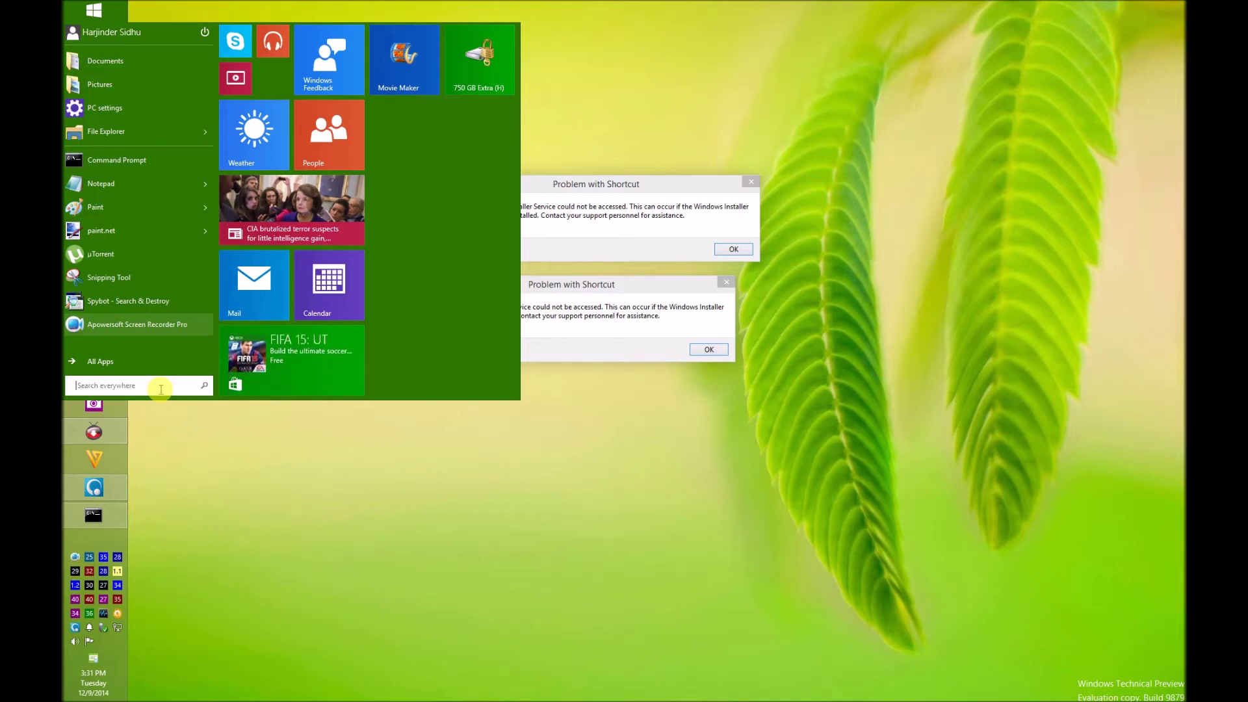
type("run")
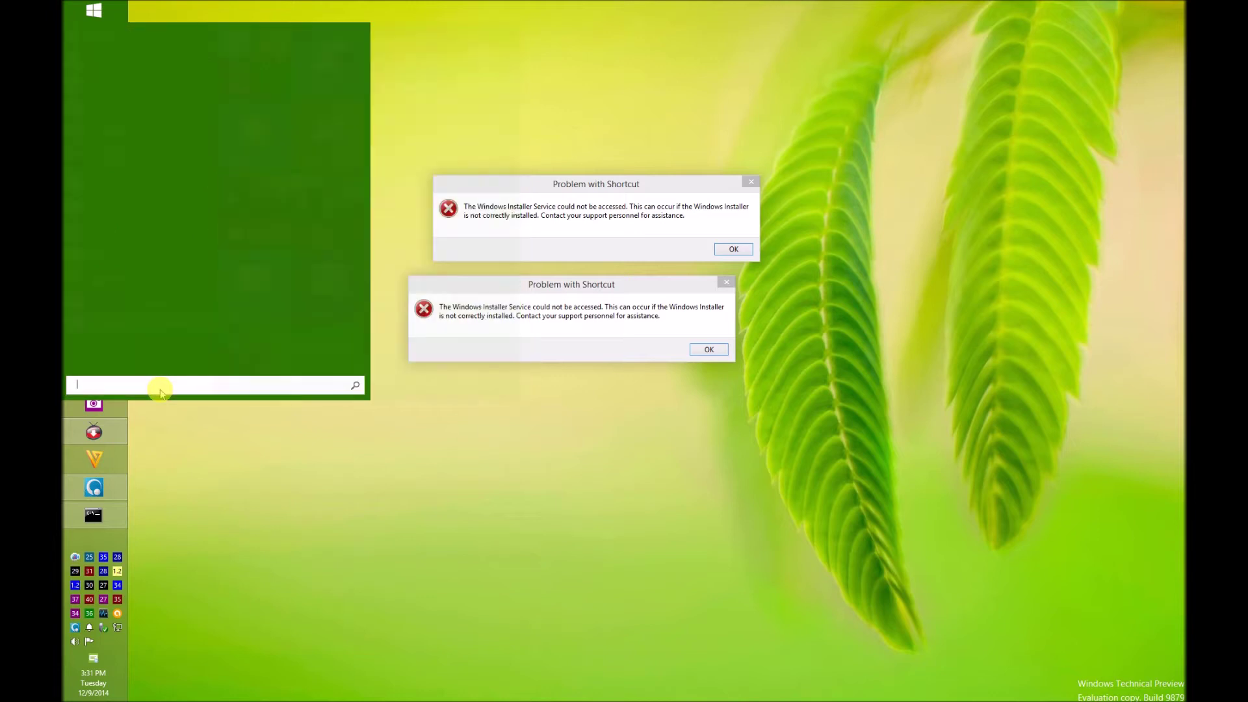
Open Command Prompt by running cmd from the Run dialog.
key("Return")
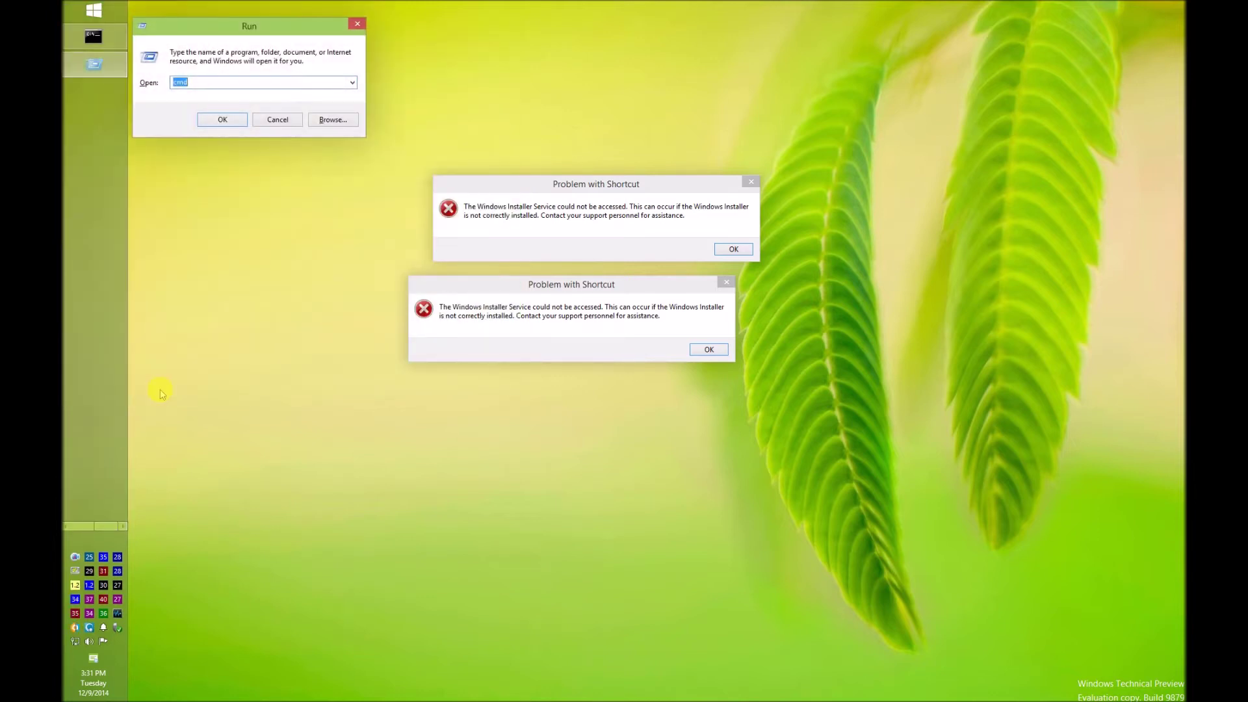
left_click_drag(279, 30, 496, 416)
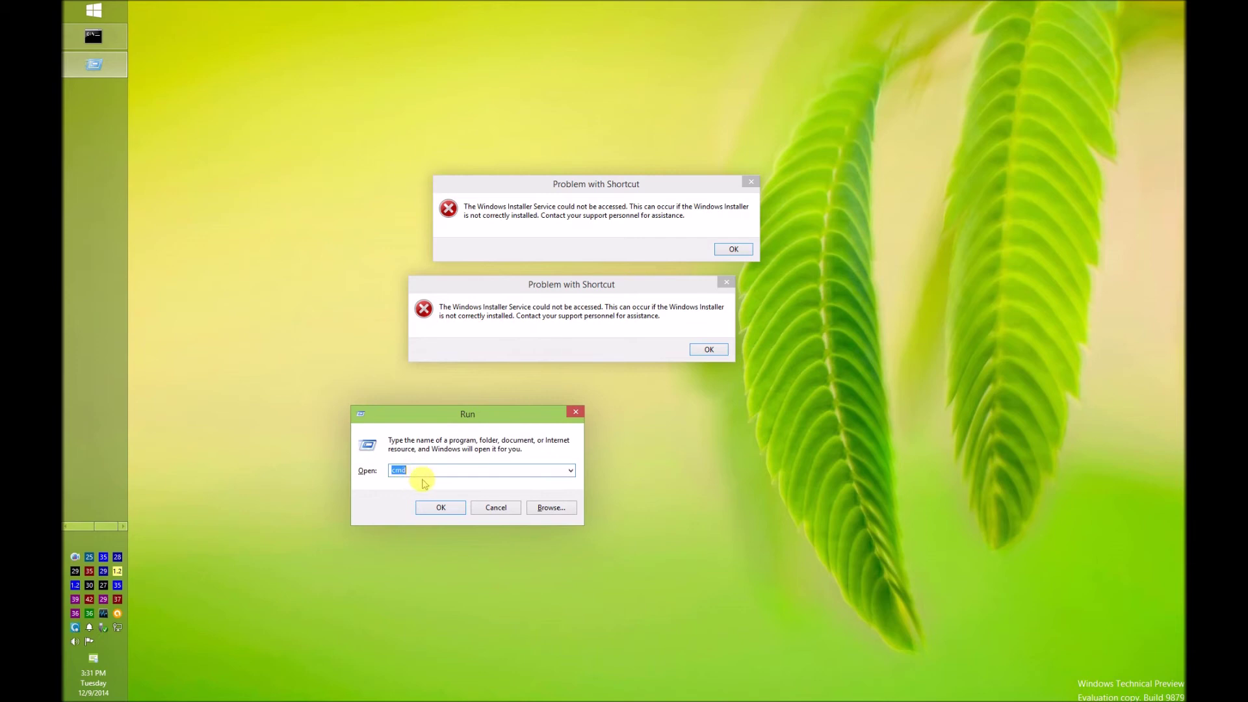
left_click(440, 507)
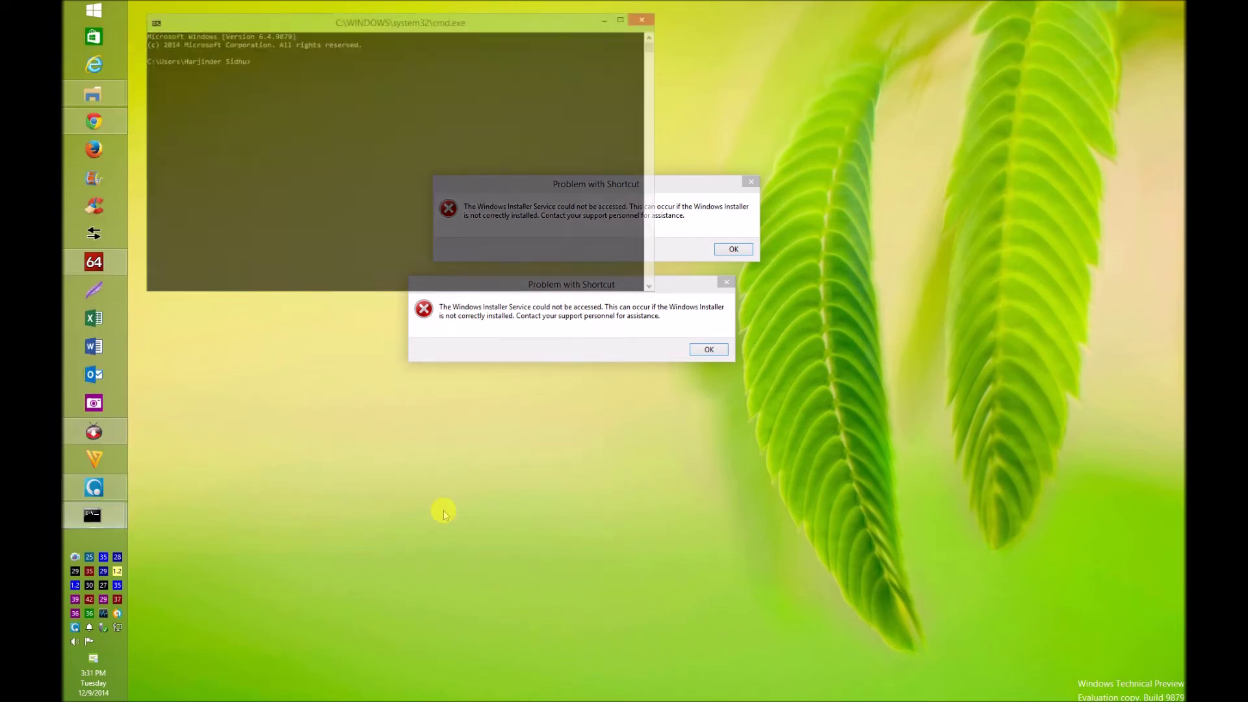
Bring the cmd.exe window forward and place it at lower centre, below the error dialogs.
left_click(444, 51)
left_click_drag(447, 30, 538, 385)
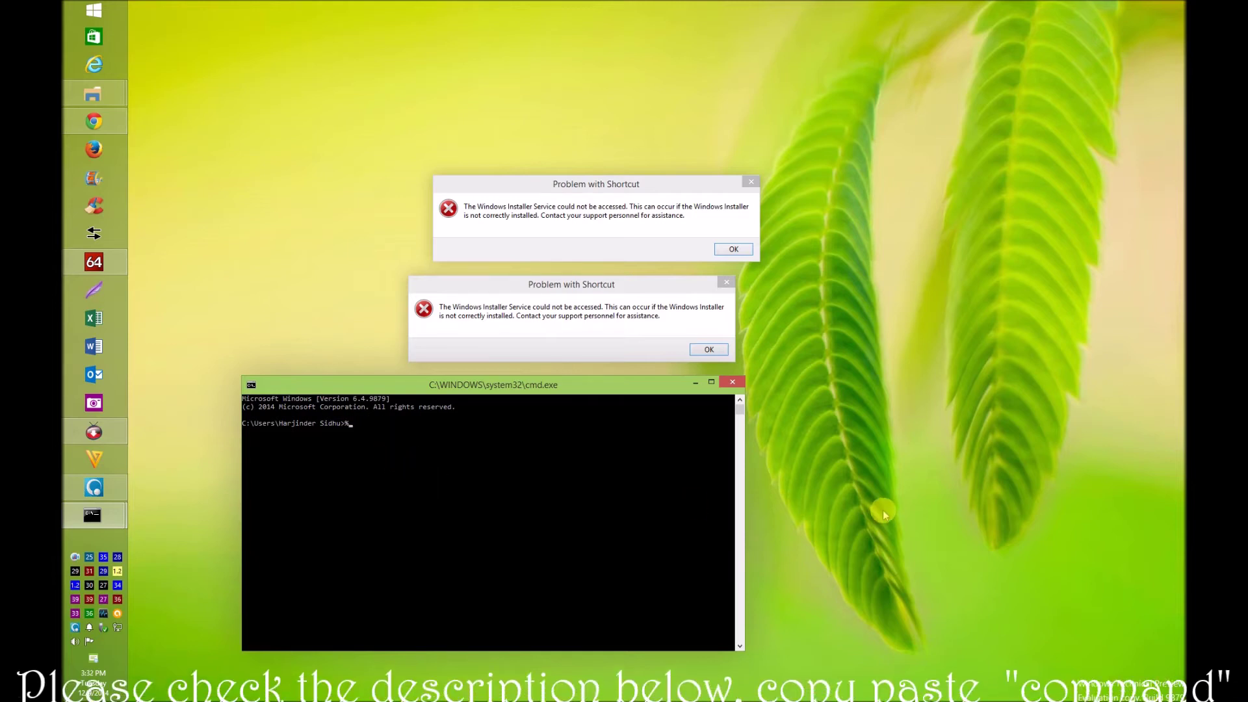
type("%windir%\\")
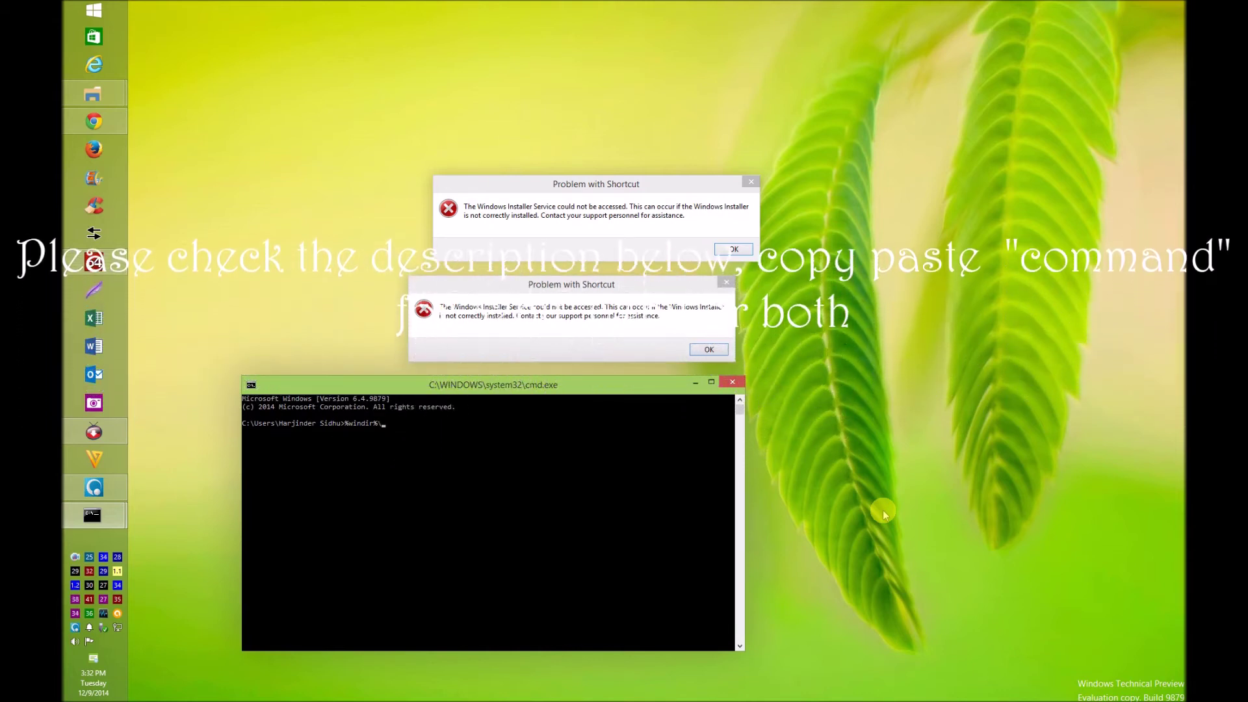
type("syswow")
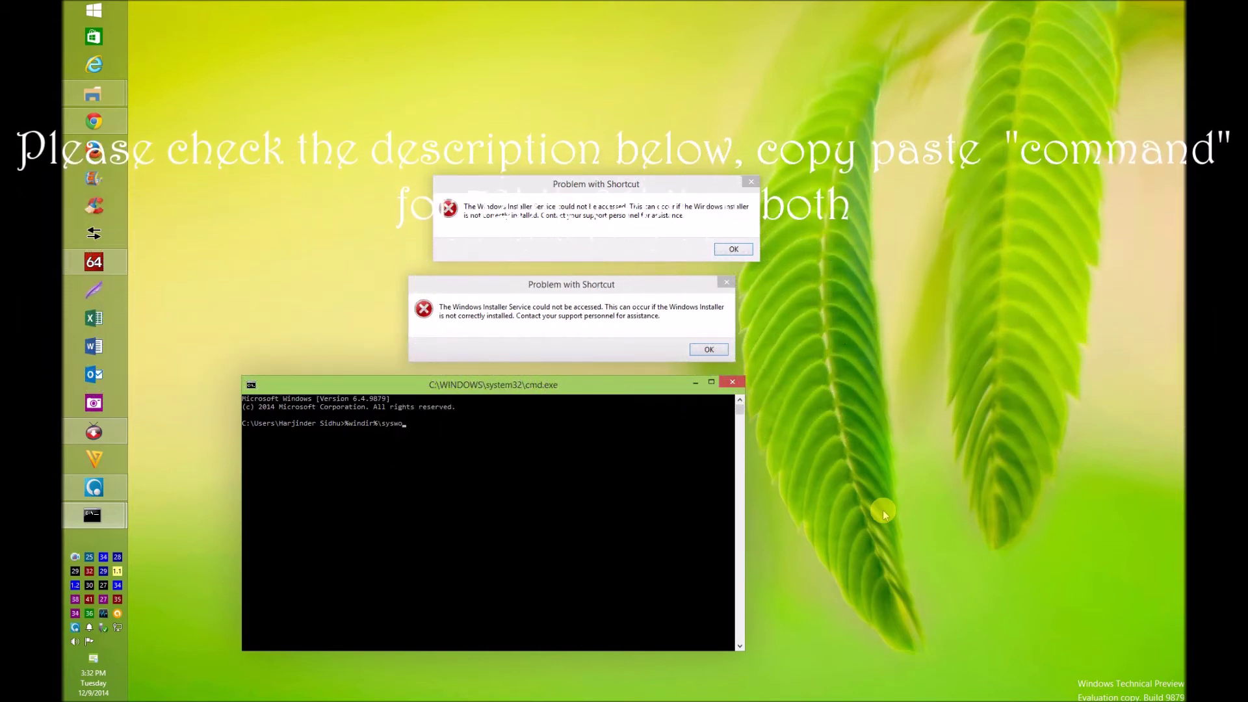
type("64")
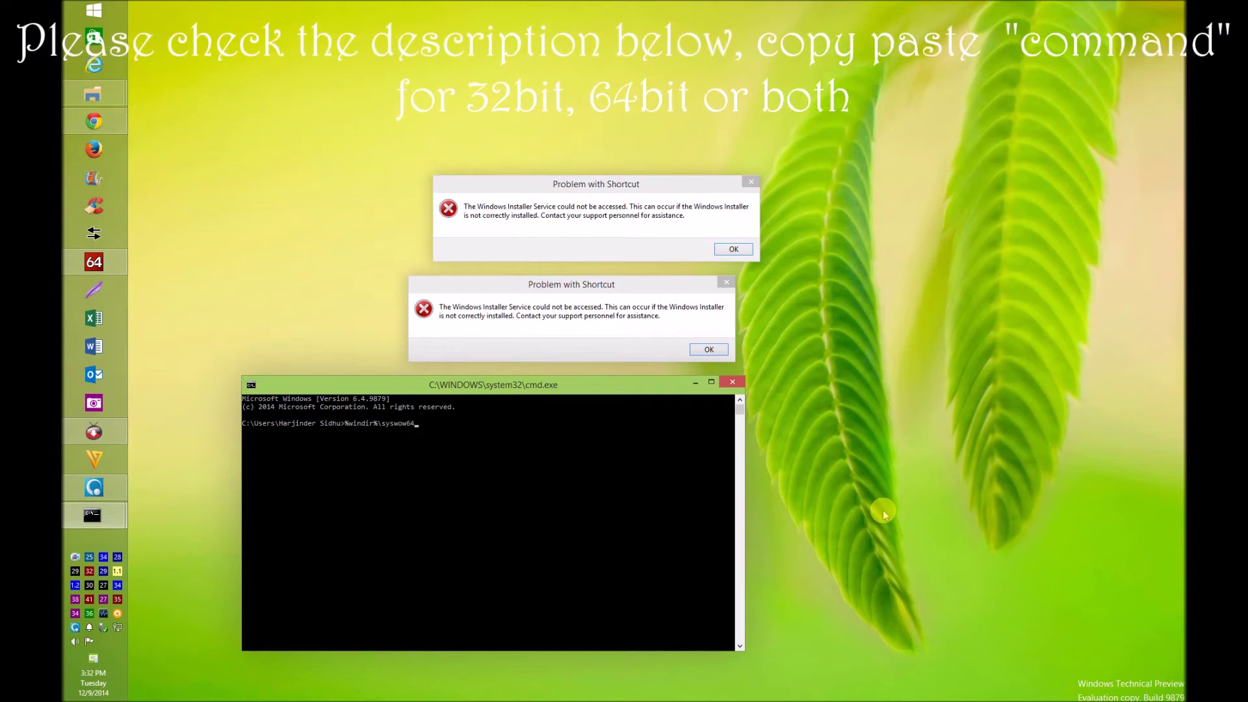
type("\\msiexec.exe")
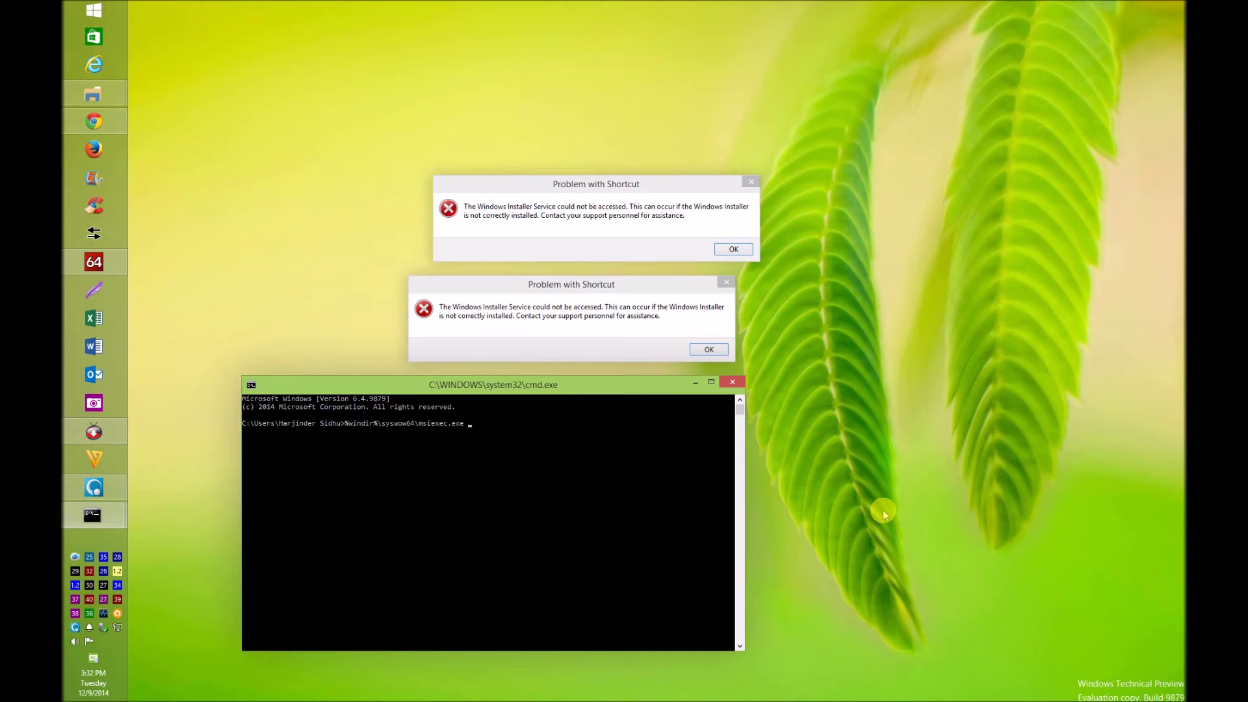
type("/")
type("nreg")
Run %windir%\syswow64\msiexec.exe /unregister and recall the command.
key("Return")
key("Up")
Change the recalled command to msiexec.exe /regserver and run it.
key("BackSpace")
key("BackSpace")
key("BackSpace")
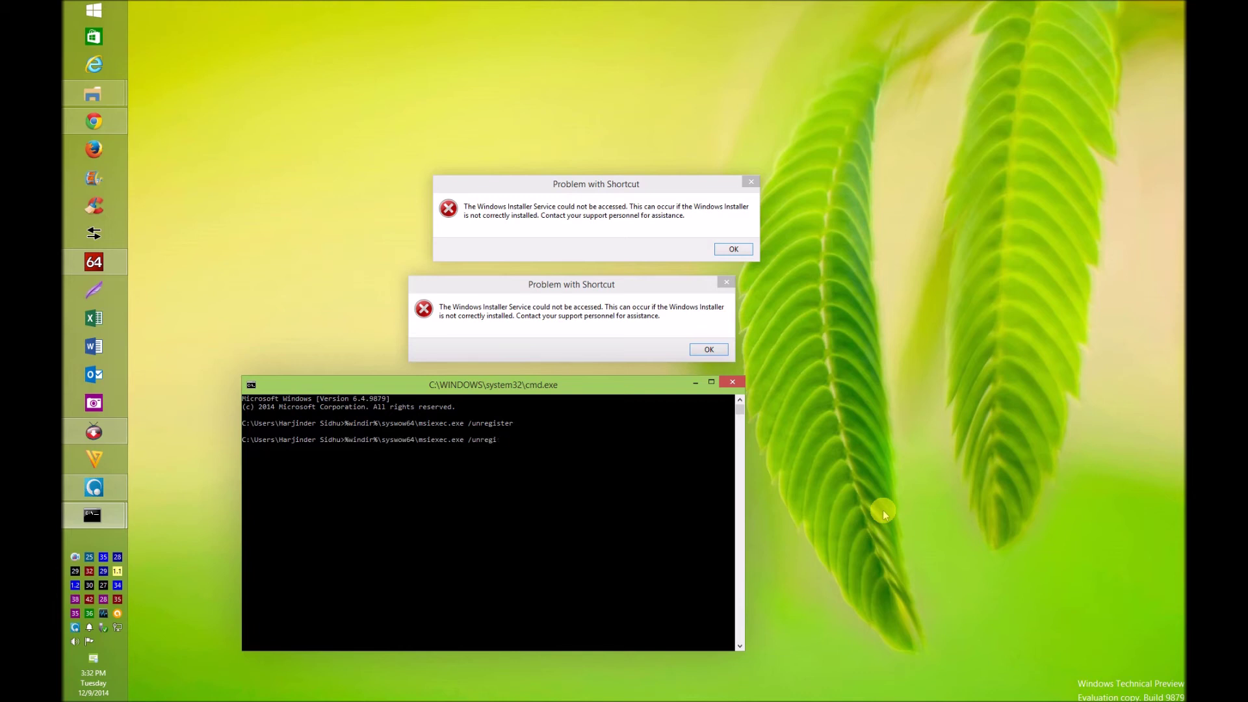
key("BackSpace")
key("BackSpace")
key("BackSpace")
key("Return")
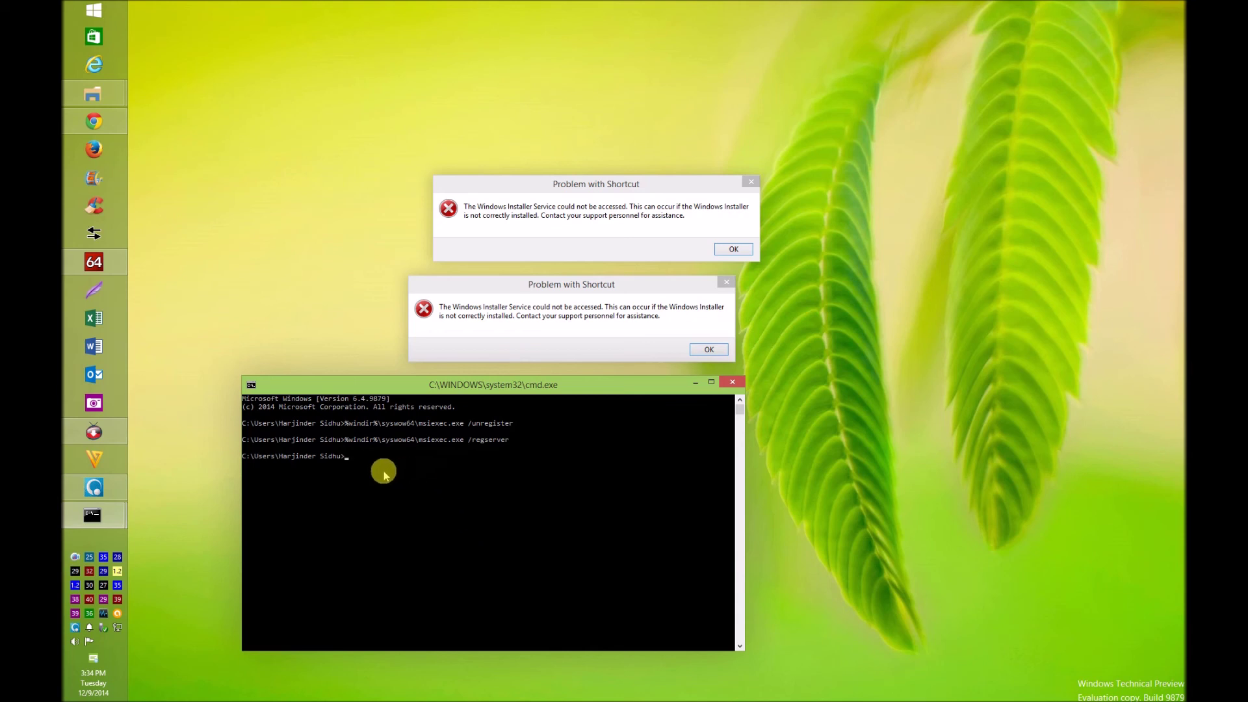
type("it")
Close the Command Prompt with the exit command.
key("Return")
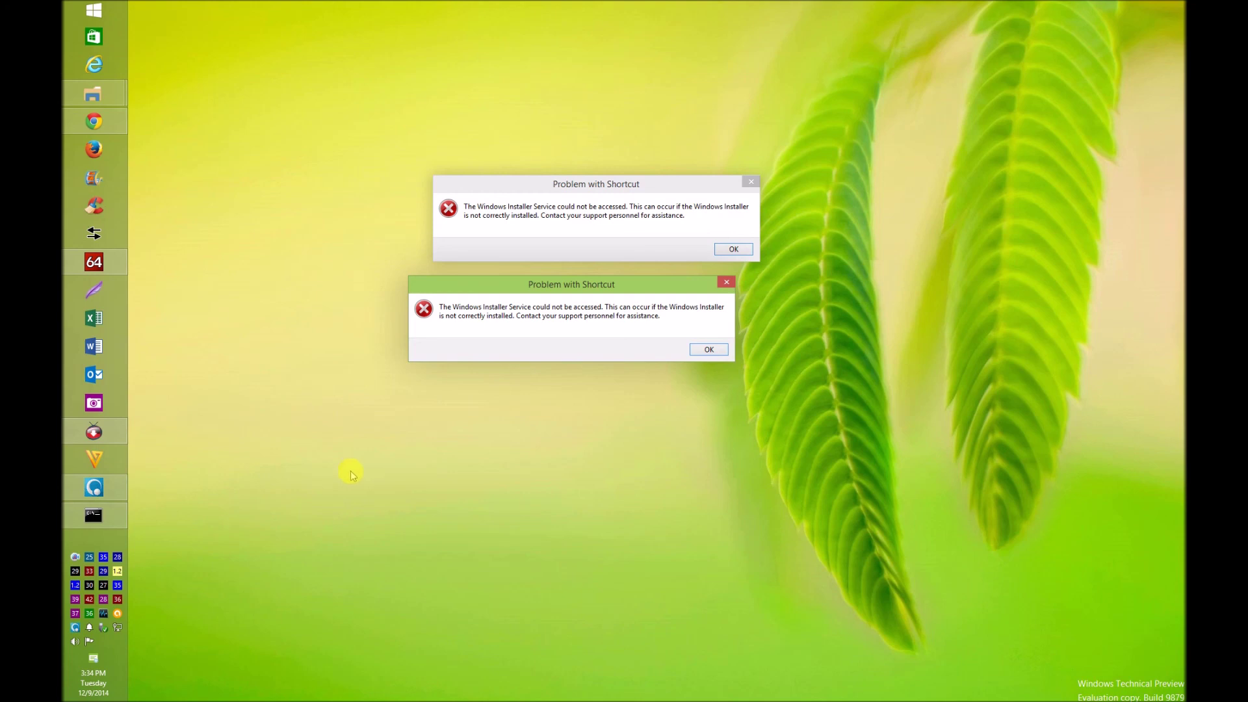